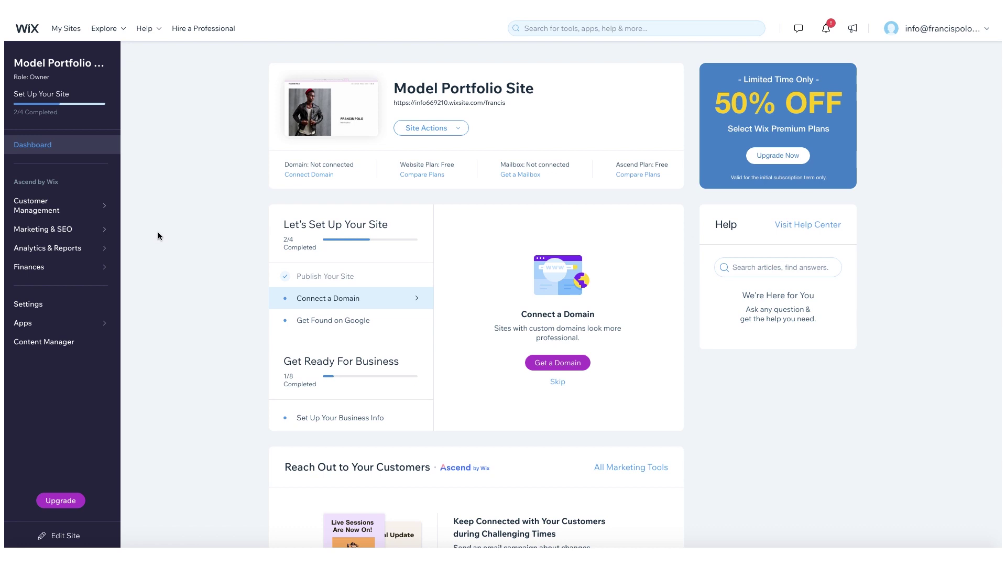
Step: Open Marketing Home from Marketing & SEO and start the Get Found on Google setup
scroll(197, 261, "down", 1)
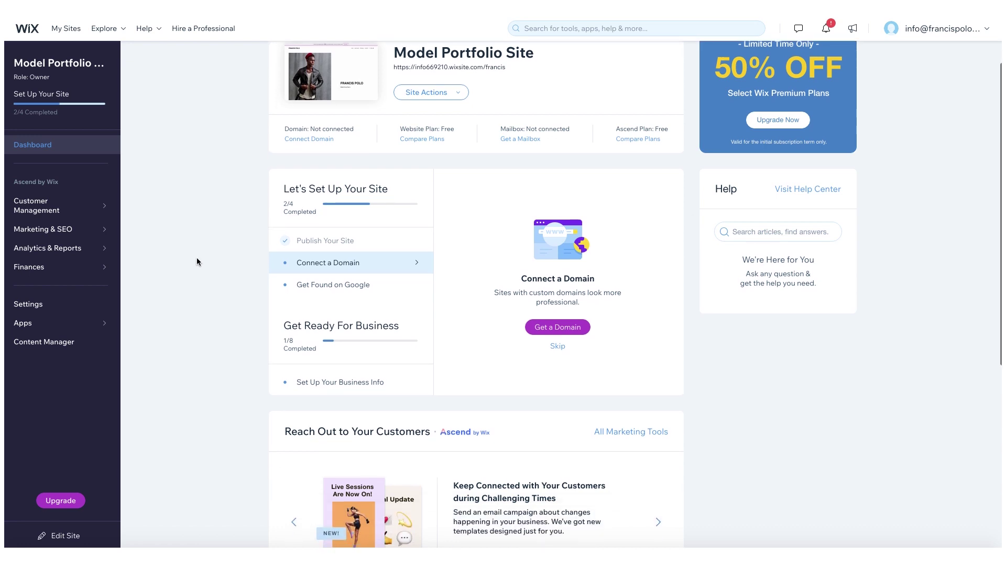
scroll(212, 302, "down", 1)
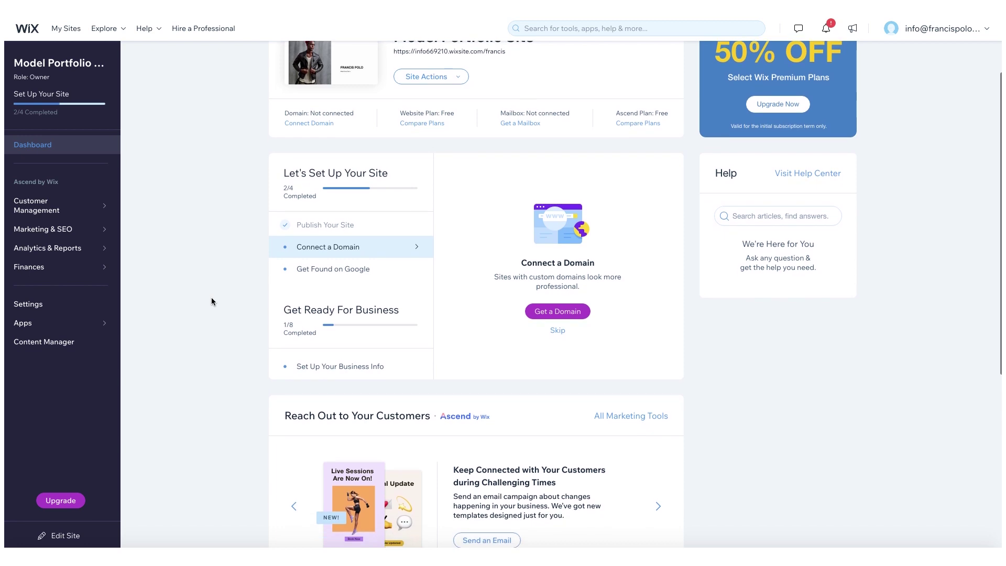
scroll(211, 301, "up", 1)
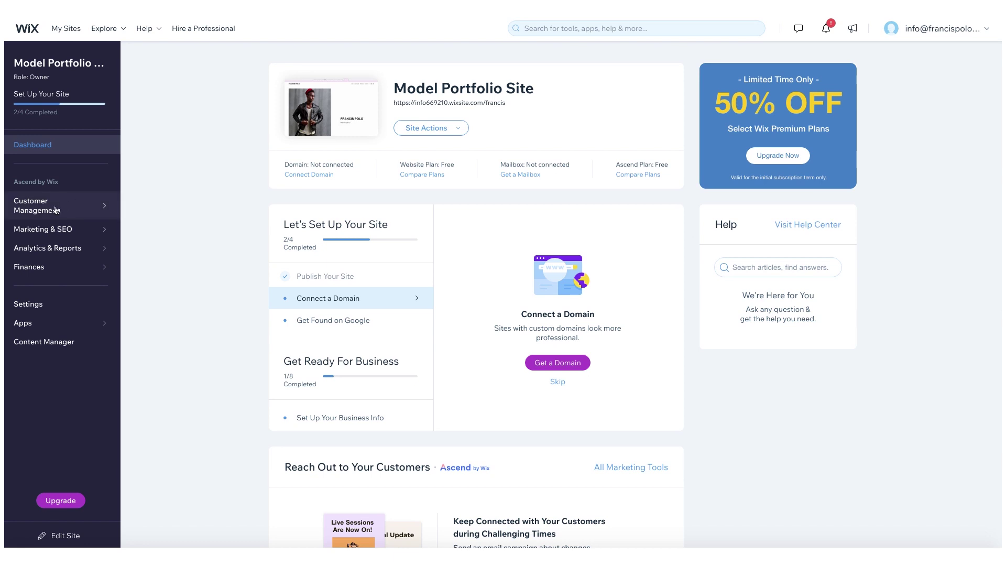
mouse_move(49, 232)
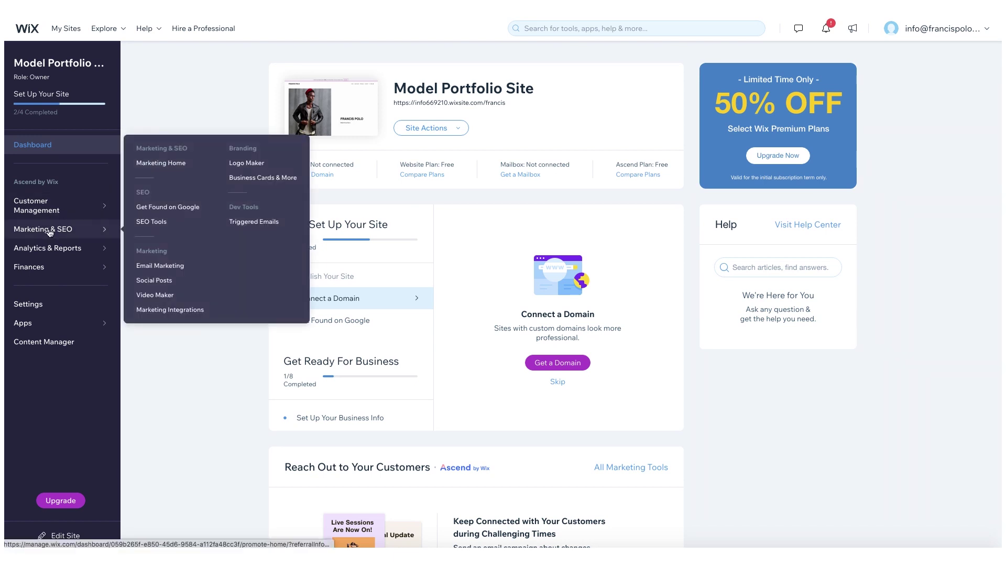
left_click(49, 230)
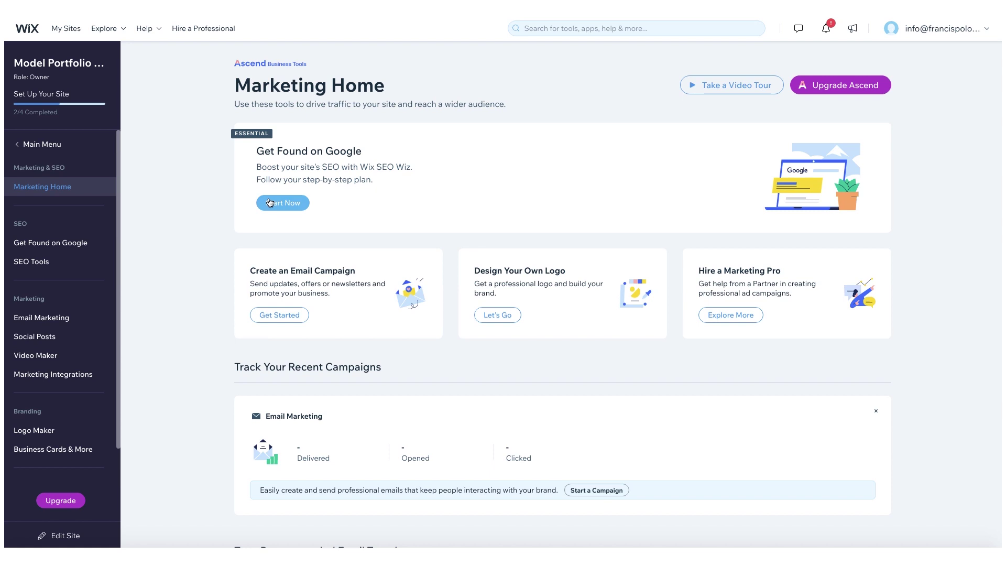
left_click(269, 203)
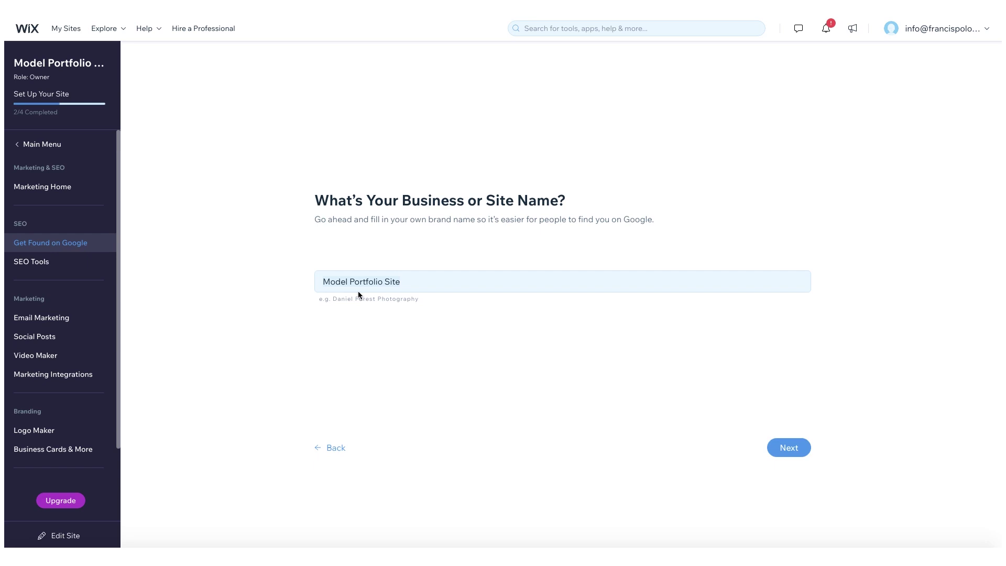
Step: Replace the site name with the owner's brand name and mark the business as online only
type("Fran")
key("BackSpace")
key("BackSpace")
key("BackSpace")
key("BackSpace")
key("BackSpace")
key("BackSpace")
key("BackSpace")
key("BackSpace")
type("Portfo")
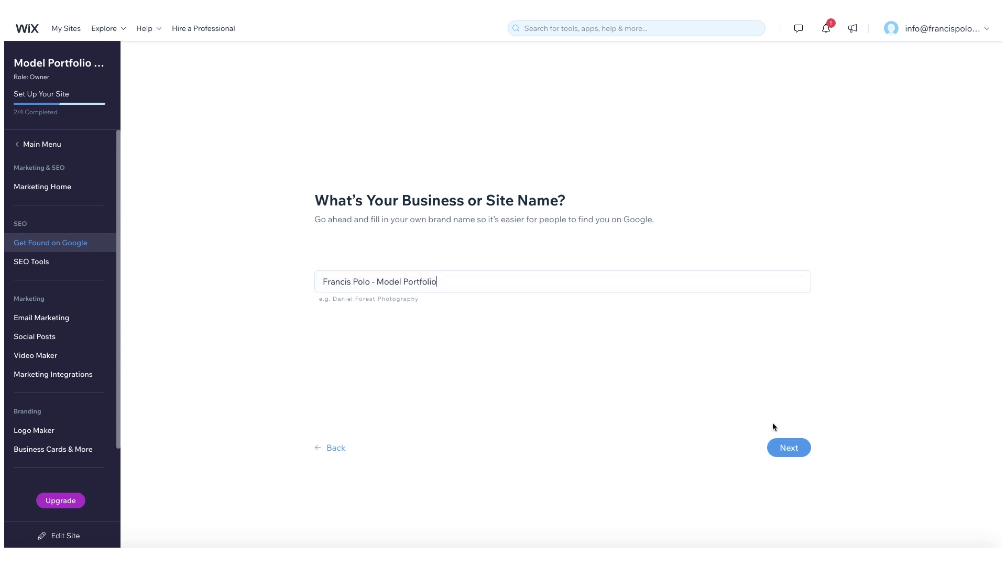
left_click(783, 447)
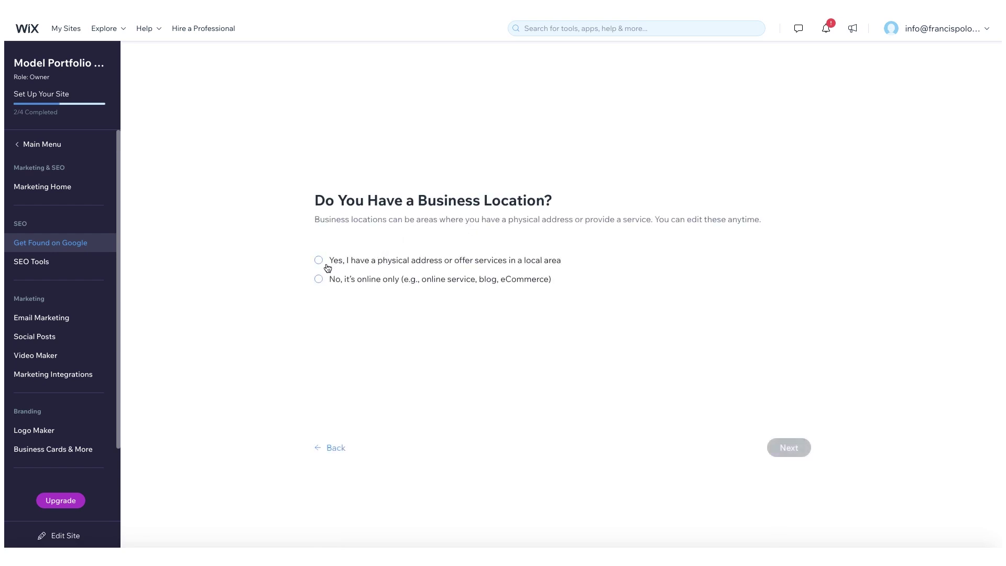
left_click(320, 280)
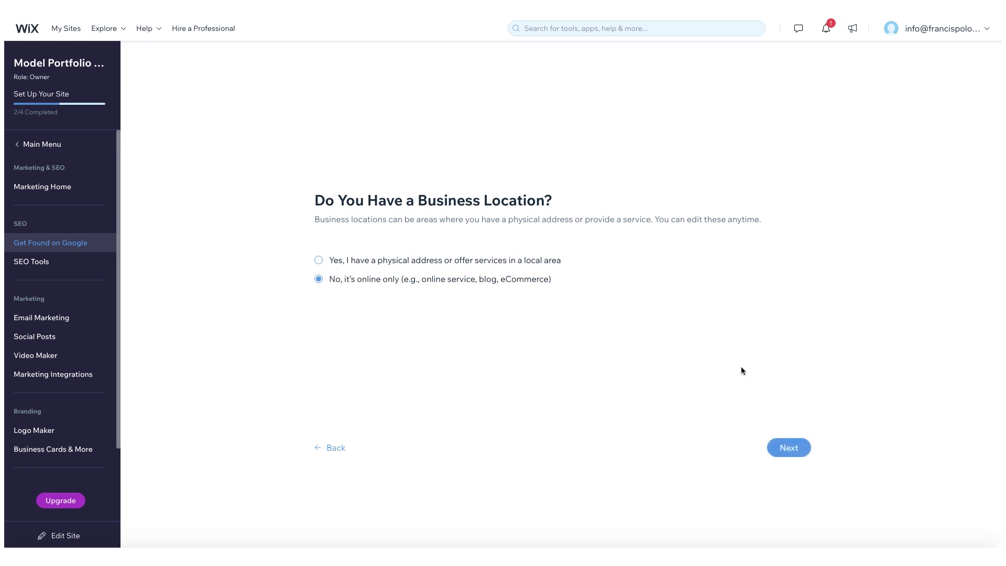
left_click(796, 455)
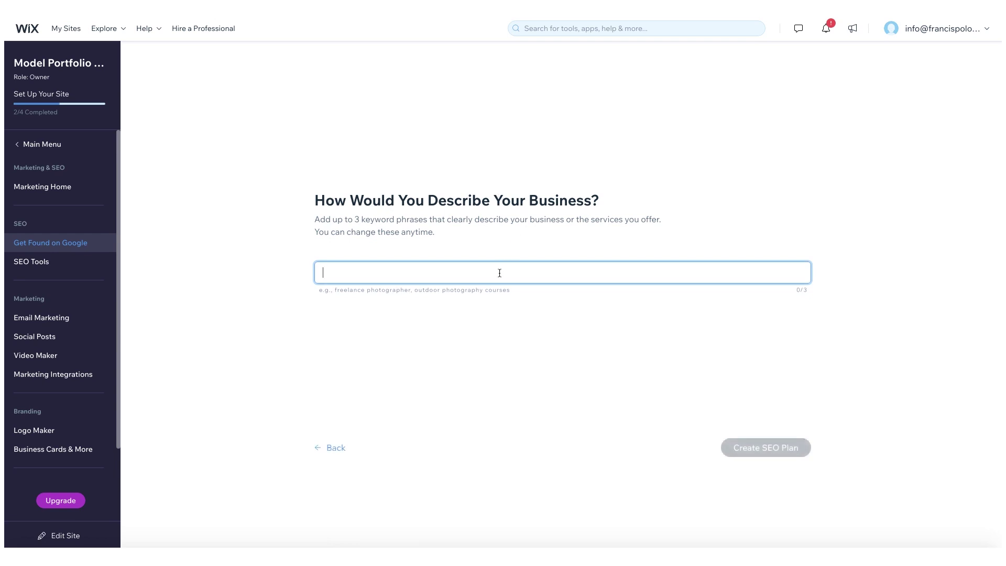
Step: Add keywords Model, photography and fashion and create the SEO plan
type("Model")
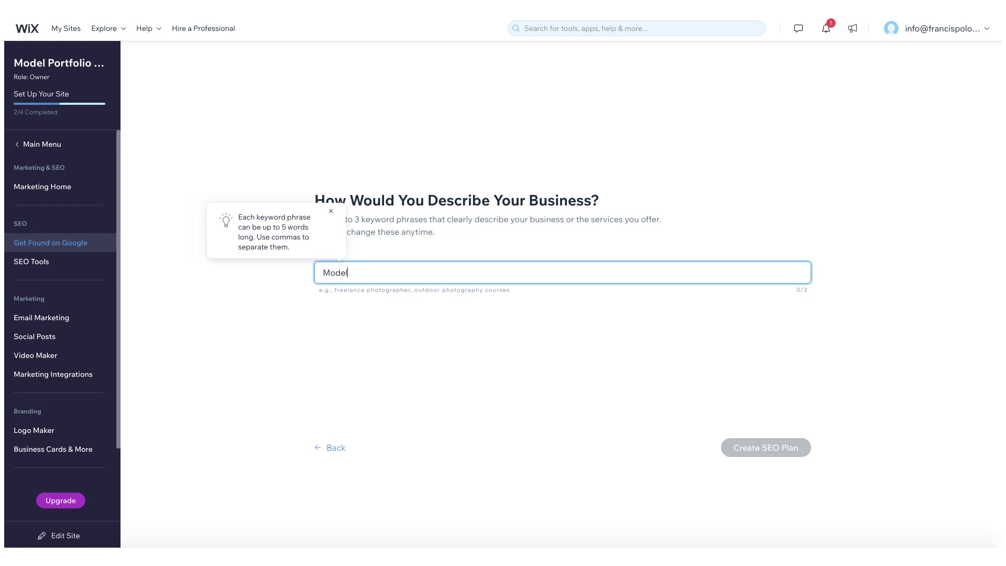
key("Return")
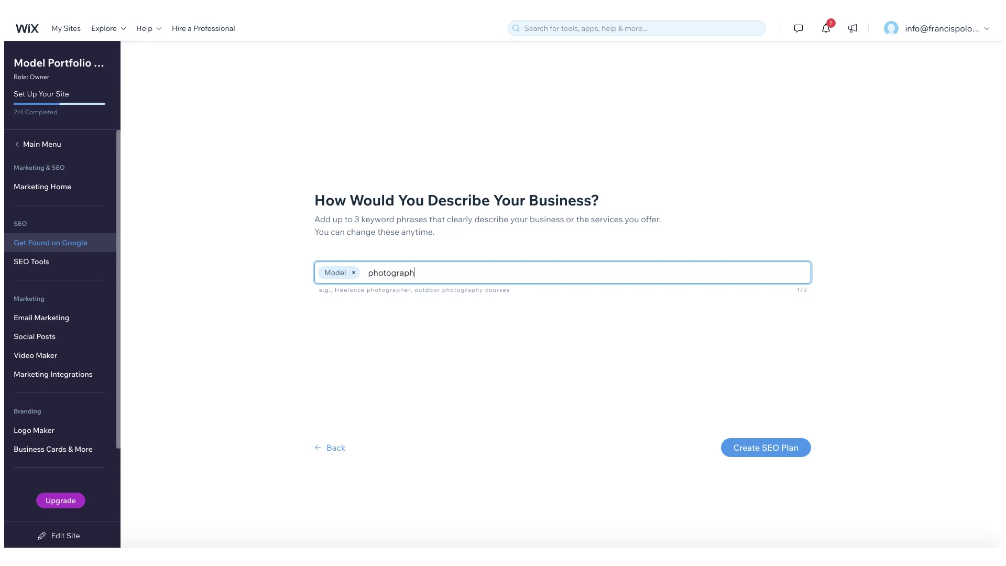
key("Return")
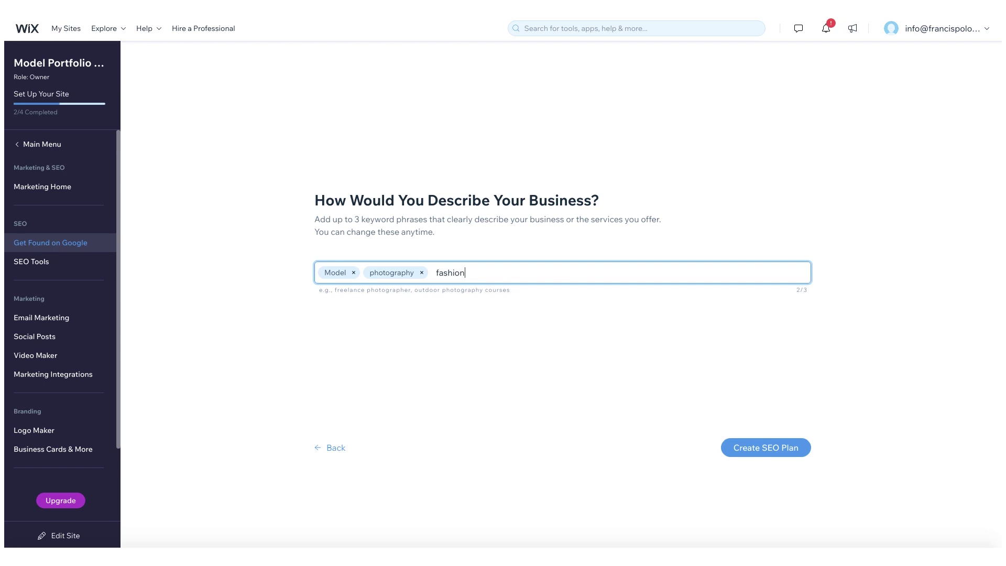
key("Return")
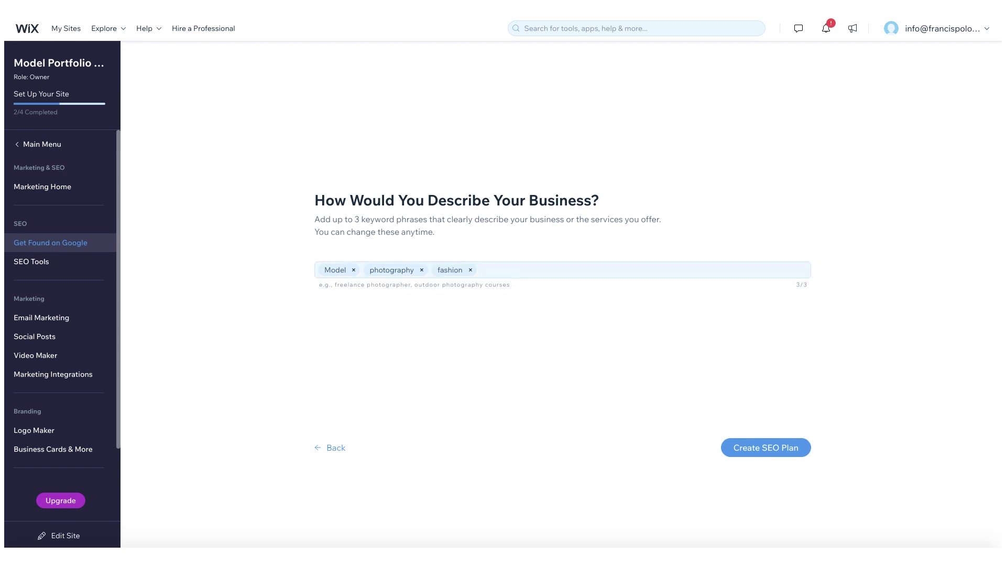
left_click(759, 449)
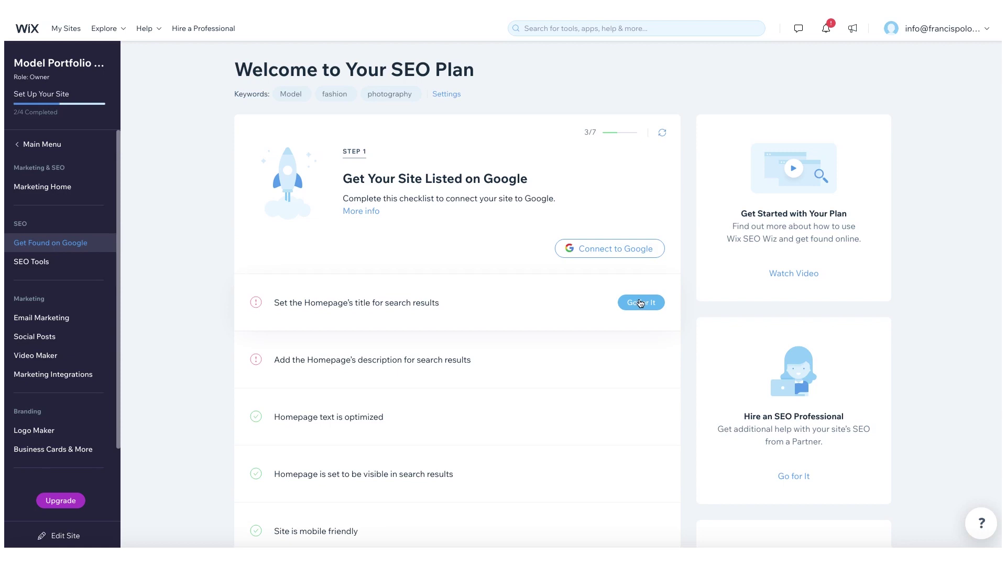
Step: Copy the recommended homepage title from the 'Set the Homepage's title' task and go to the editor
scroll(639, 303, "down", 2)
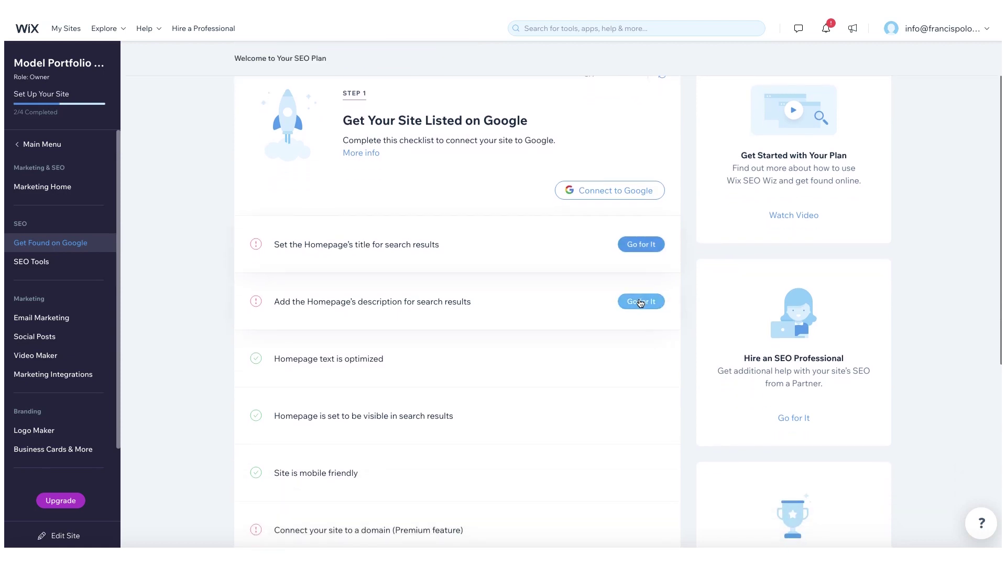
scroll(639, 303, "down", 1)
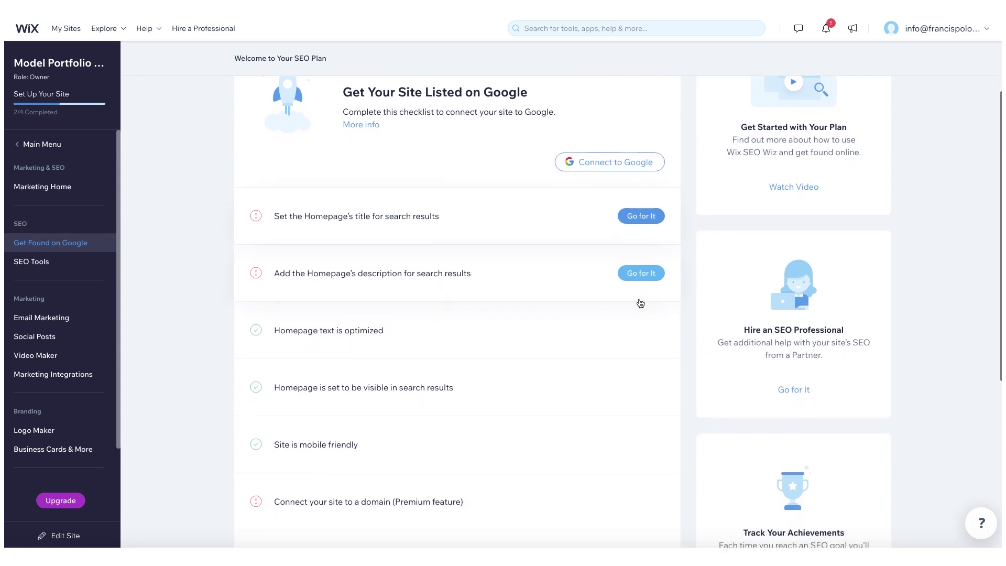
left_click(650, 217)
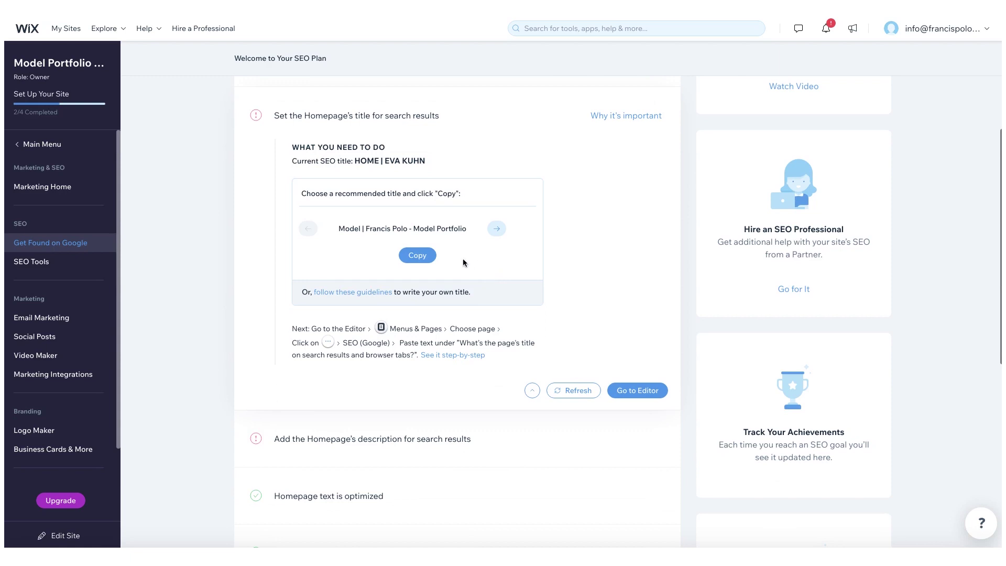
left_click(417, 256)
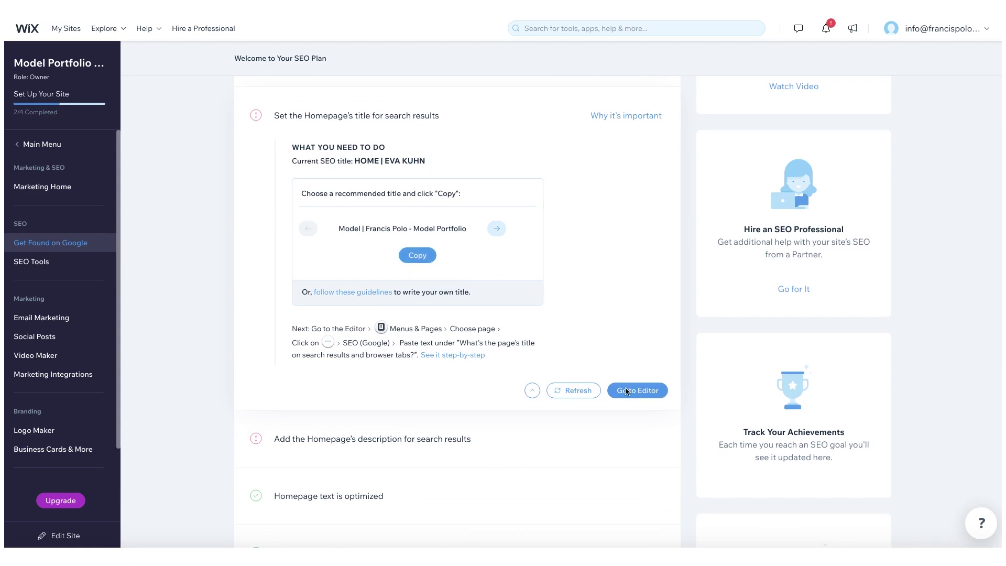
left_click(640, 392)
Step: Expand the homepage description task further down the SEO plan
scroll(643, 394, "down", 1)
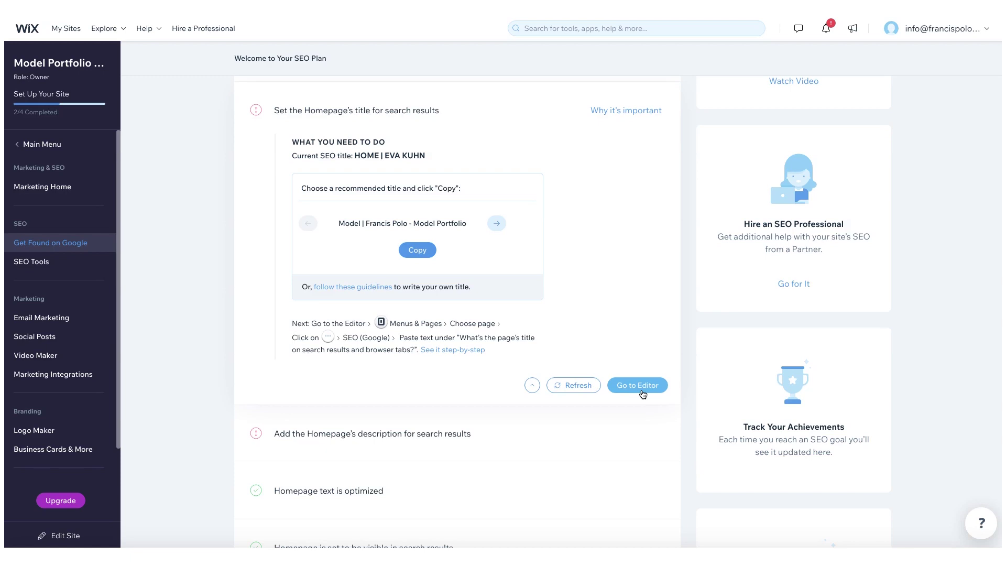
scroll(643, 394, "down", 3)
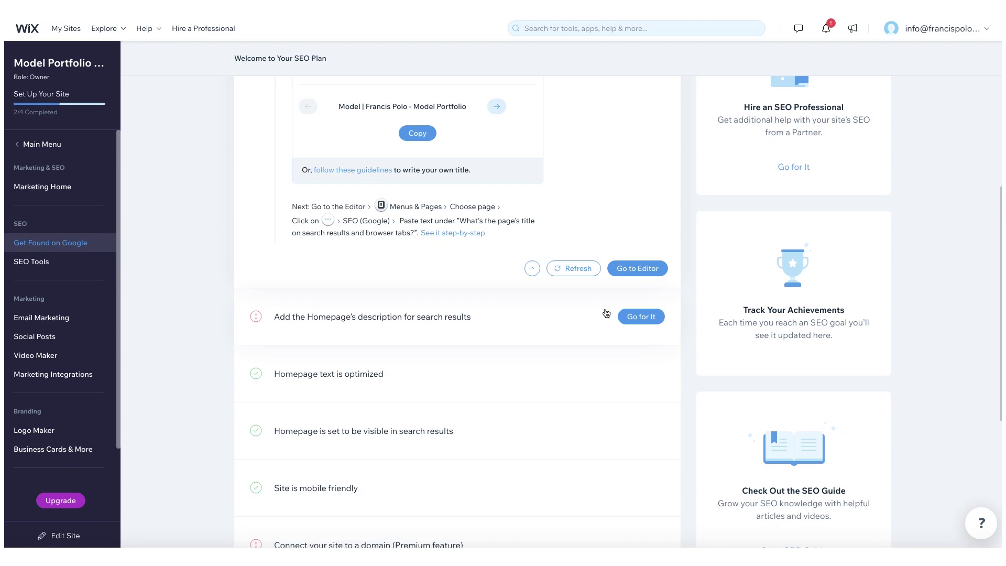
left_click(608, 314)
Step: Expand the domain connection task, then the Step 2 page optimisation checklist
scroll(627, 346, "down", 5)
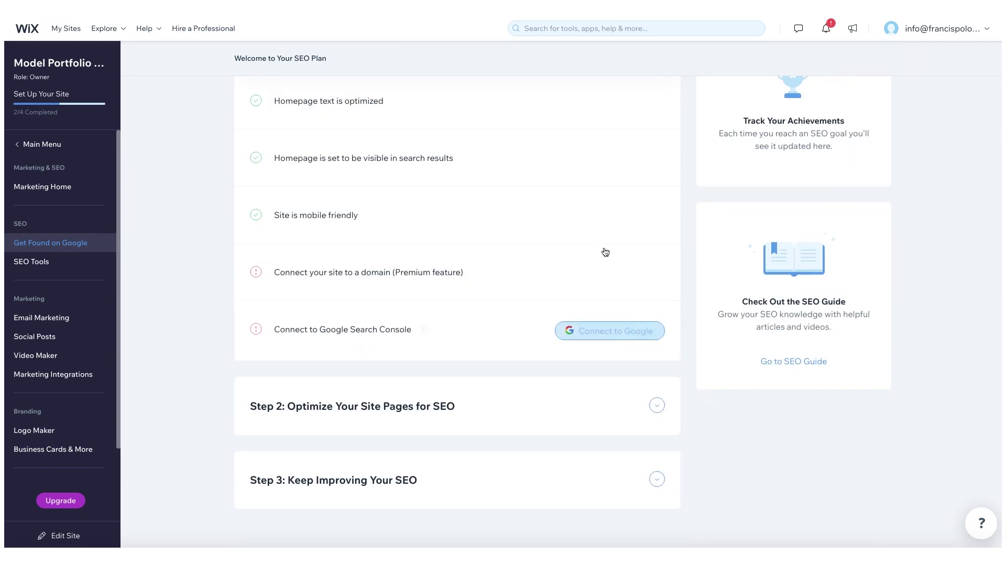
scroll(608, 245, "up", 1)
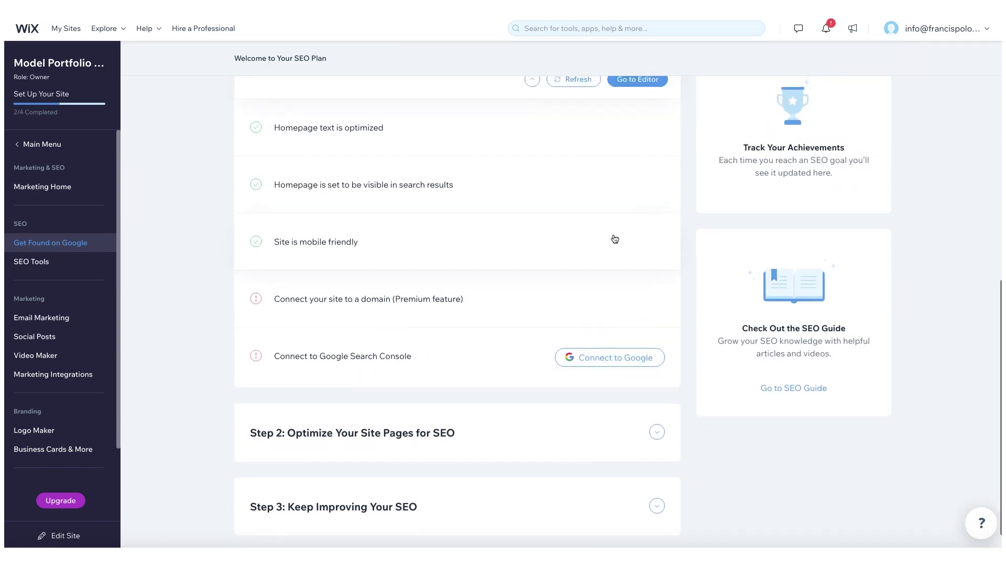
left_click(538, 304)
scroll(539, 308, "down", 3)
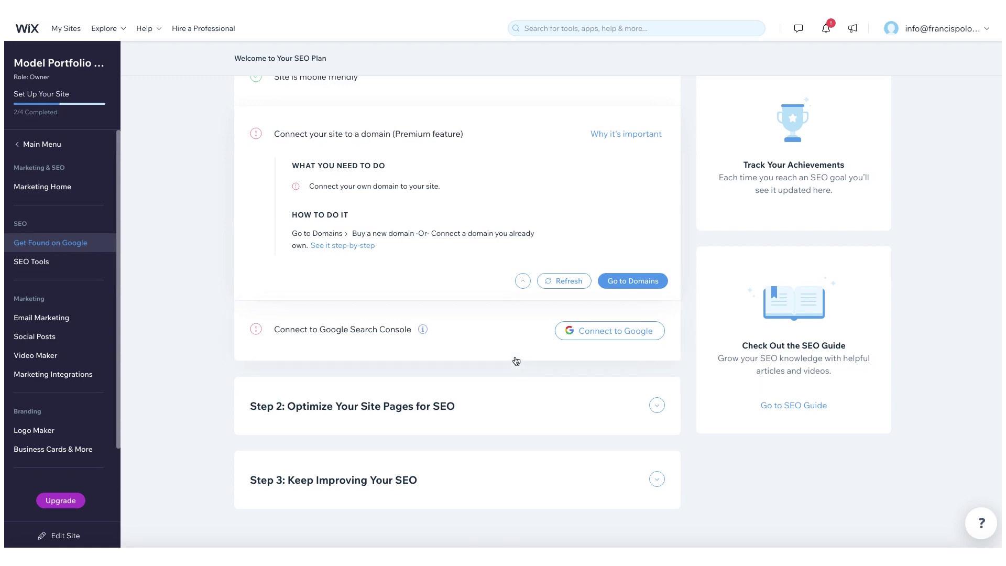
scroll(516, 361, "up", 1)
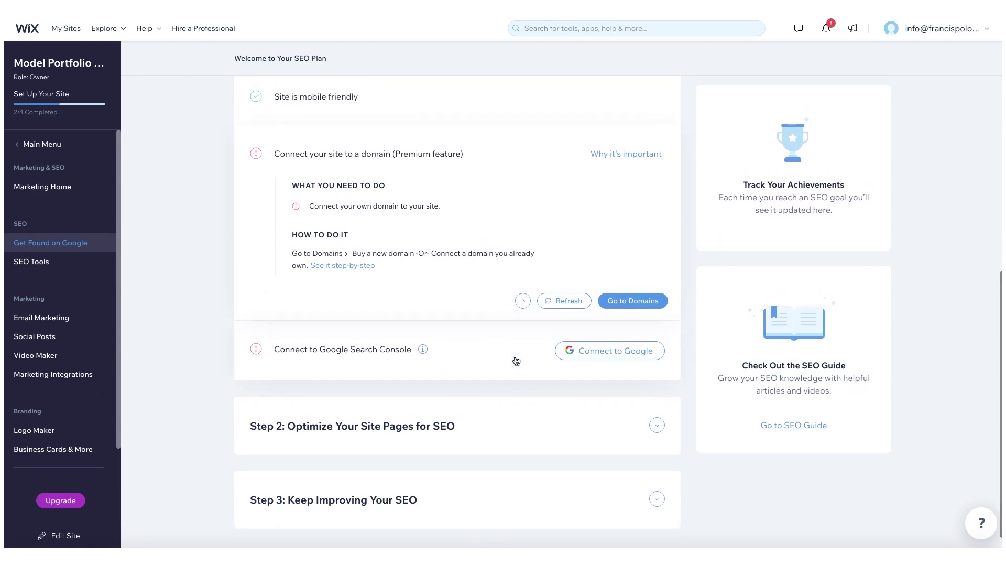
scroll(517, 360, "up", 6)
scroll(514, 360, "up", 2)
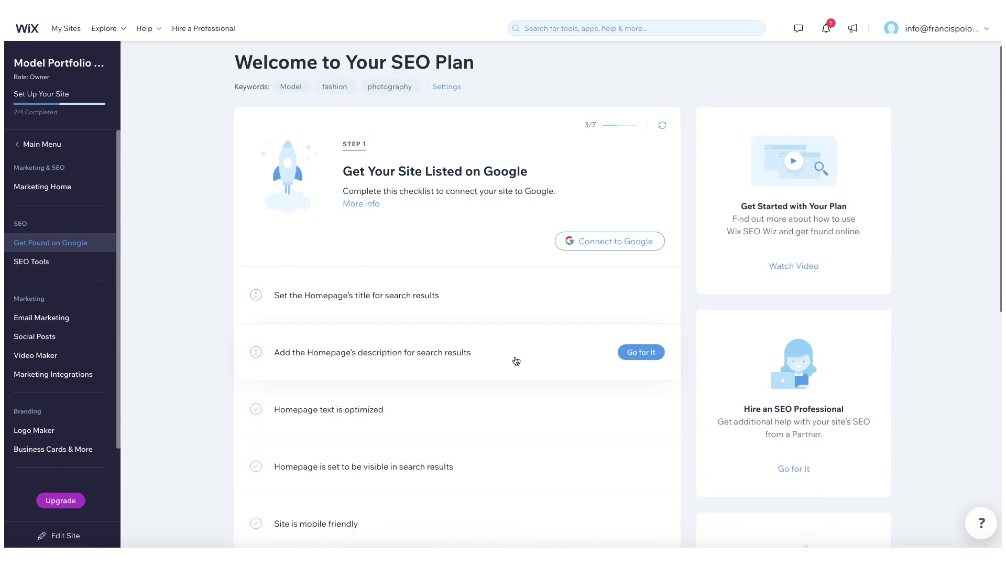
scroll(516, 360, "down", 8)
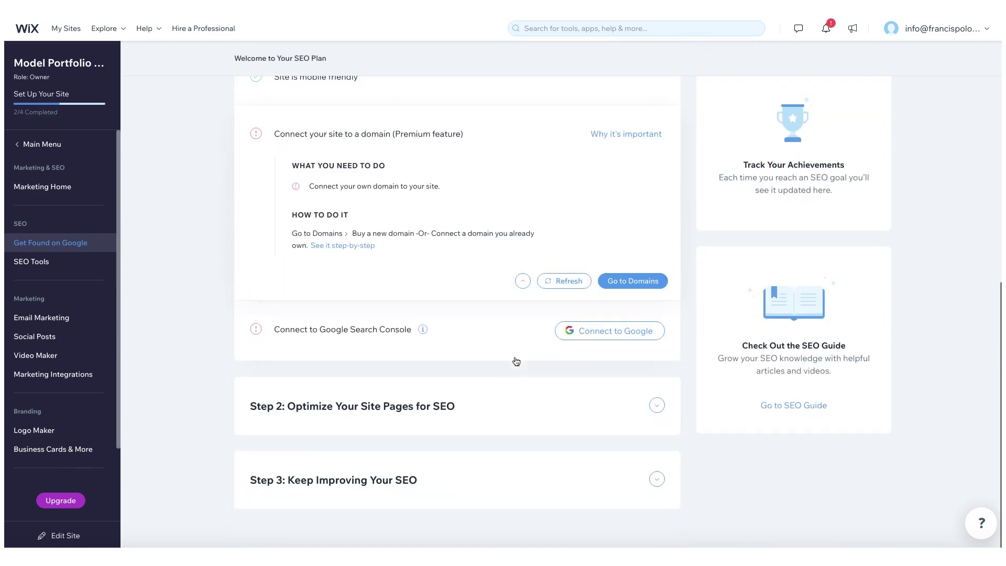
left_click(489, 402)
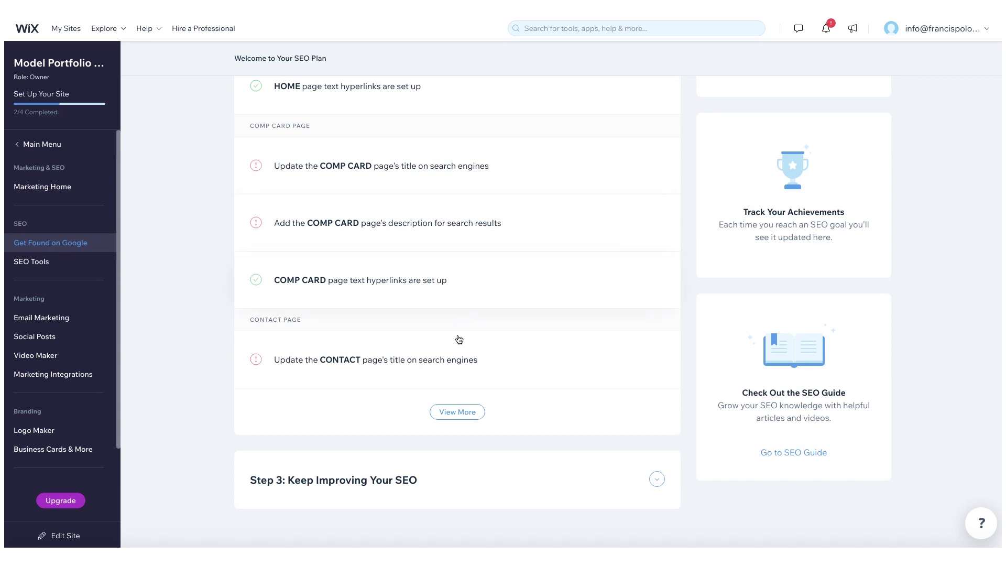
left_click(453, 472)
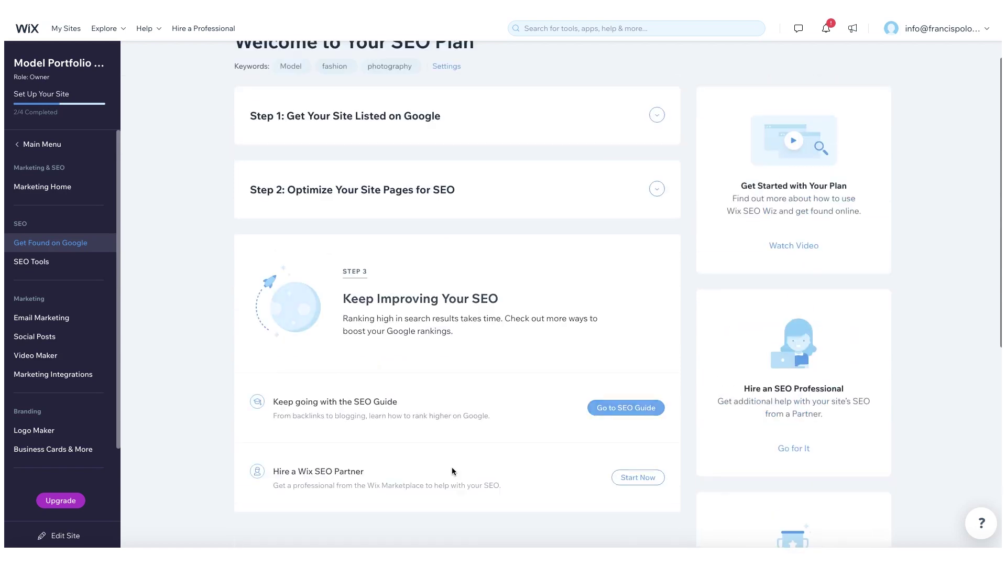
scroll(452, 470, "down", 3)
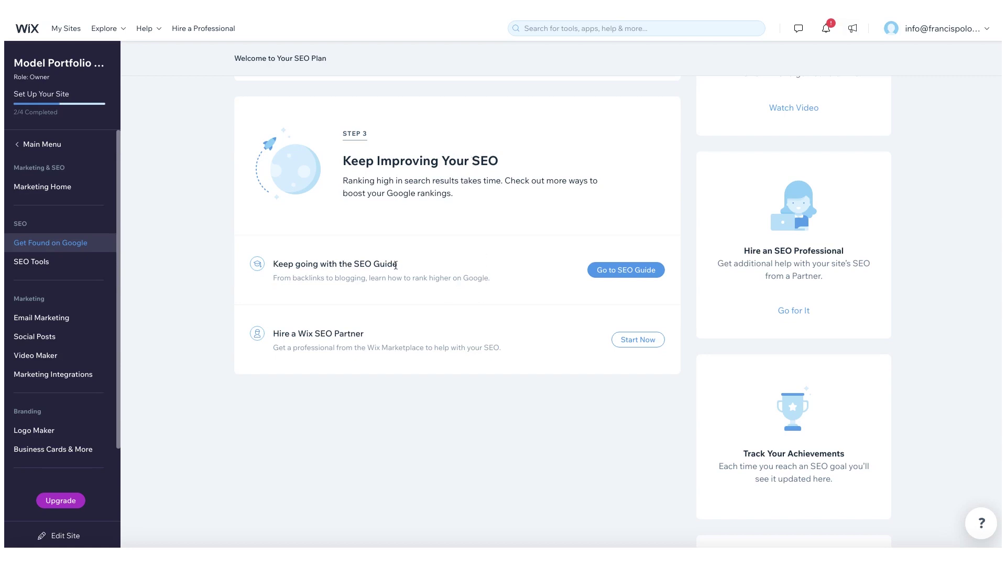
scroll(788, 293, "up", 3)
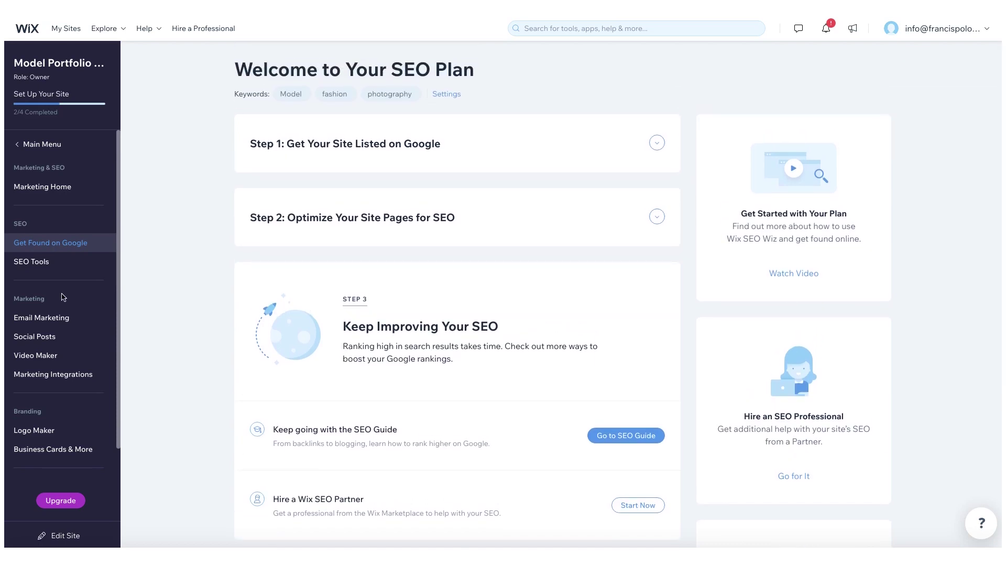
Step: Open SEO Tools from the left sidebar under SEO
left_click(41, 269)
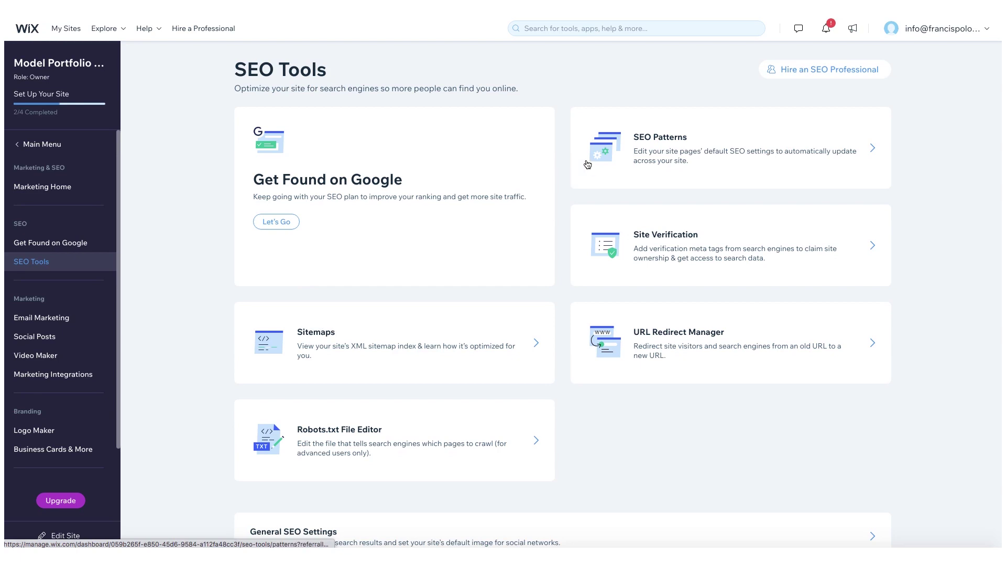
left_click(414, 353)
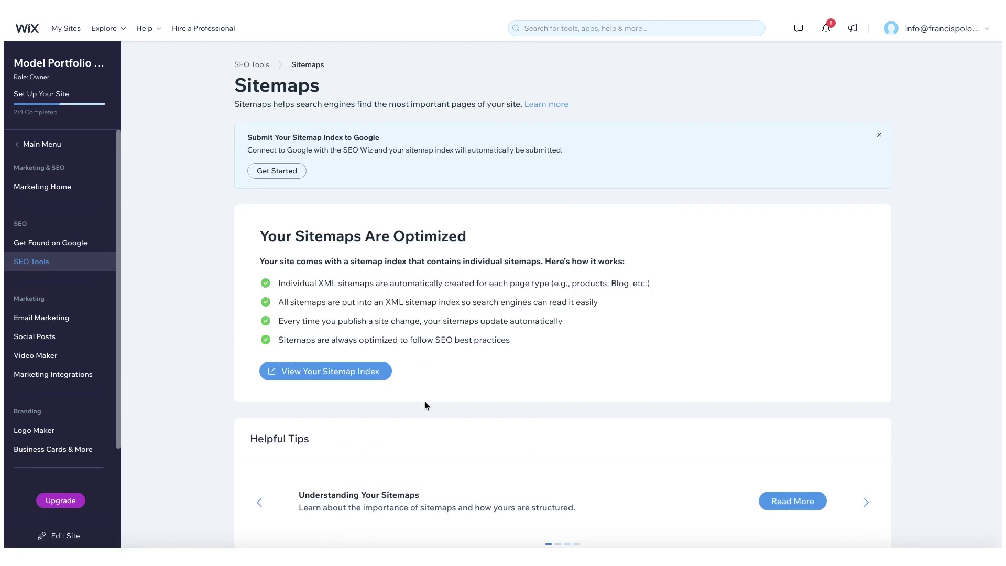
scroll(426, 406, "down", 1)
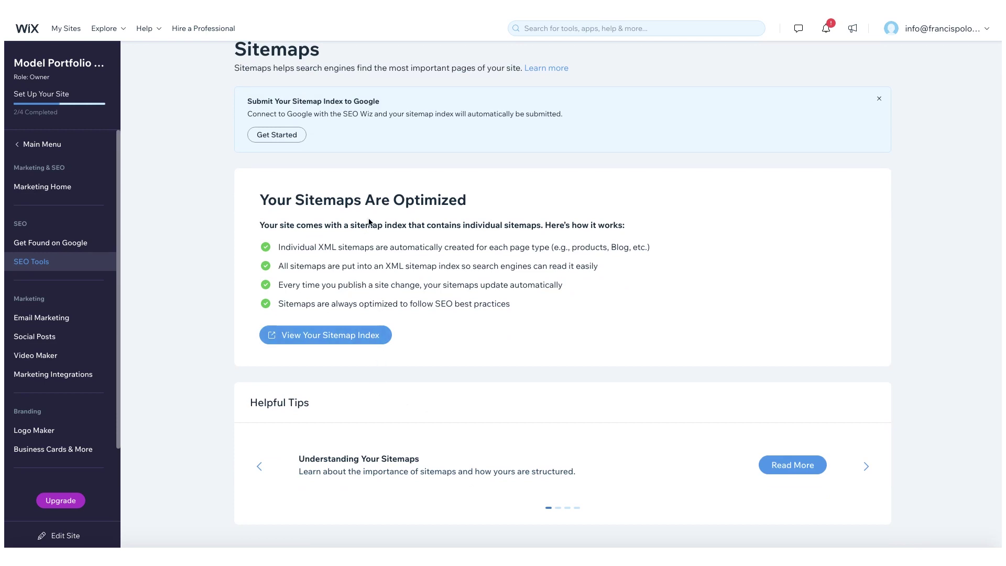
scroll(369, 220, "up", 1)
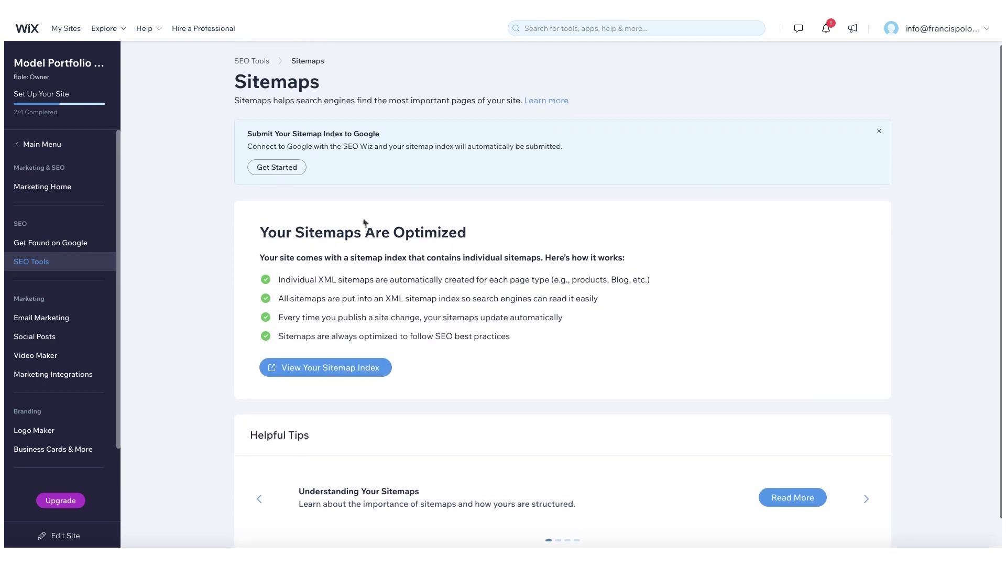
key("alt+Left")
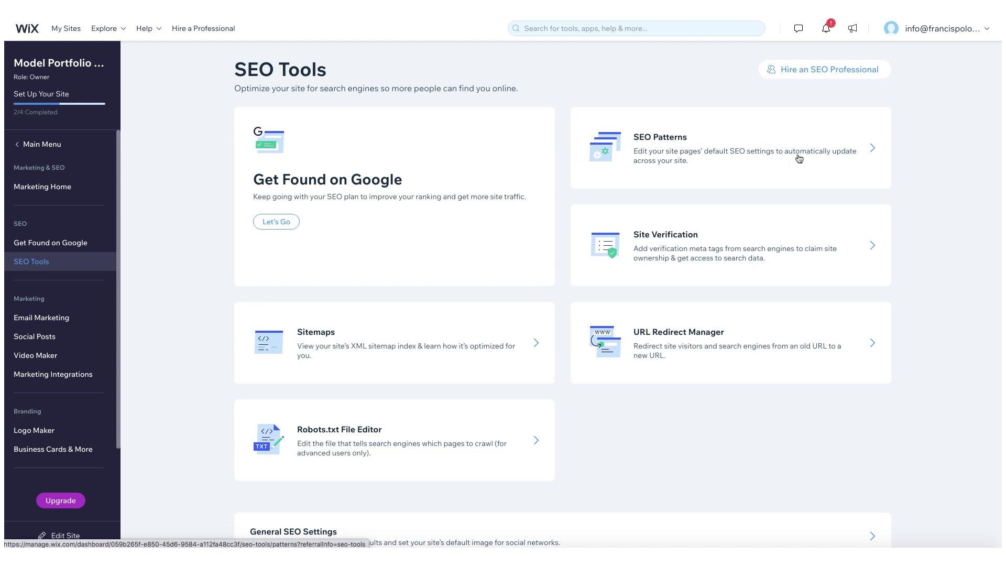
Step: Scroll down SEO Tools and open the General SEO Settings card
scroll(741, 366, "down", 1)
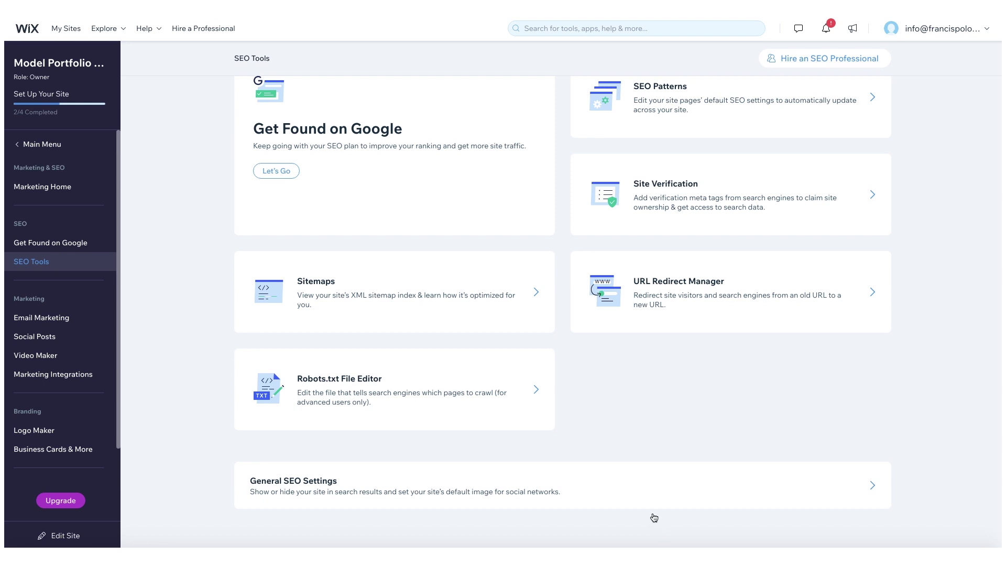
left_click(655, 496)
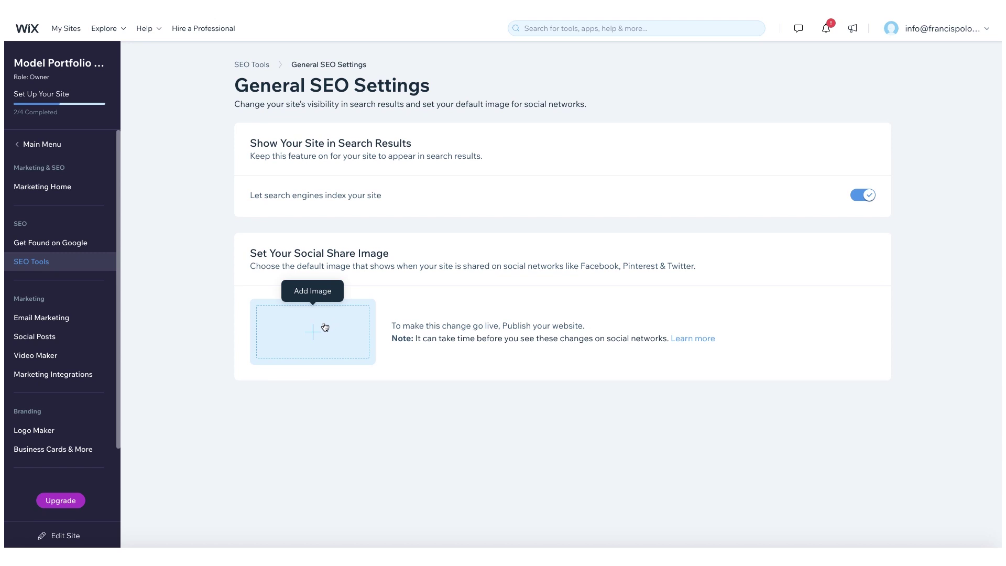
Step: Add DCS_8703.jpg from Site Files as the social share image
left_click(325, 327)
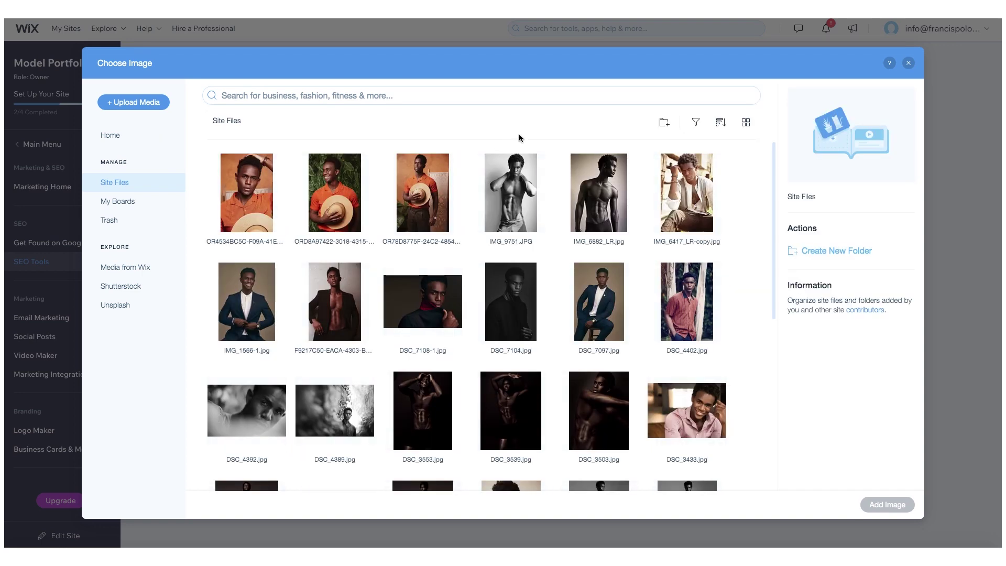
scroll(435, 314, "down", 6)
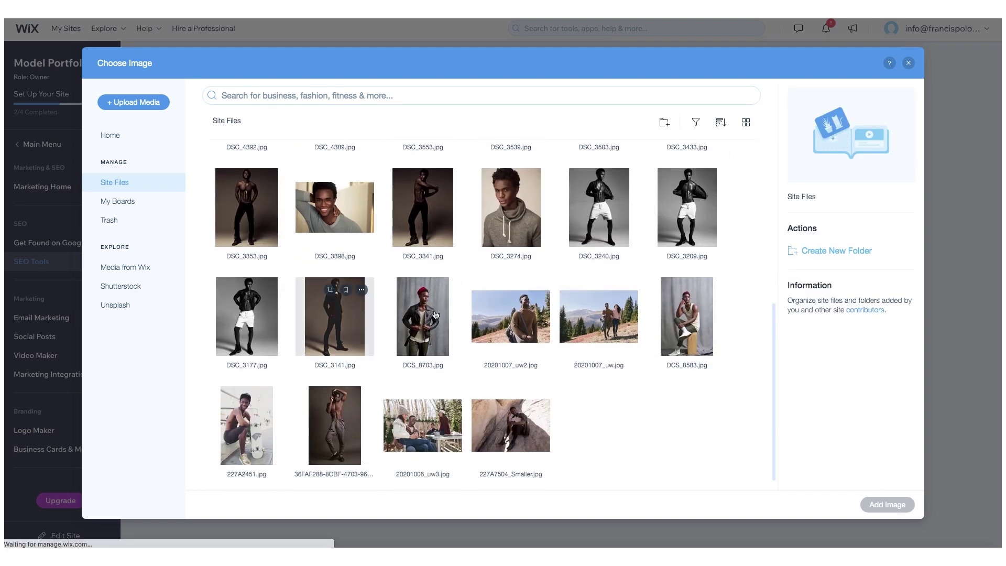
left_click(434, 314)
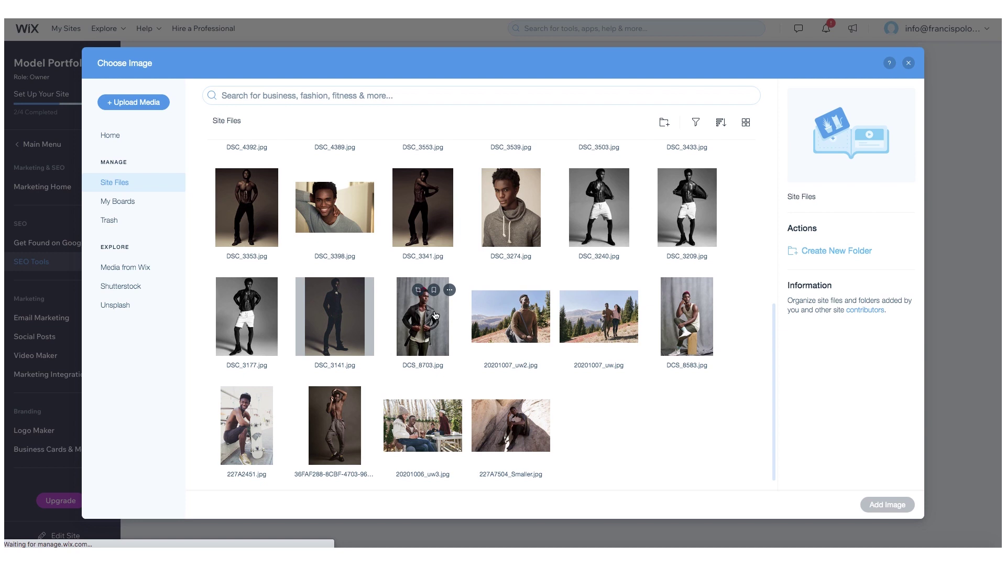
left_click(892, 505)
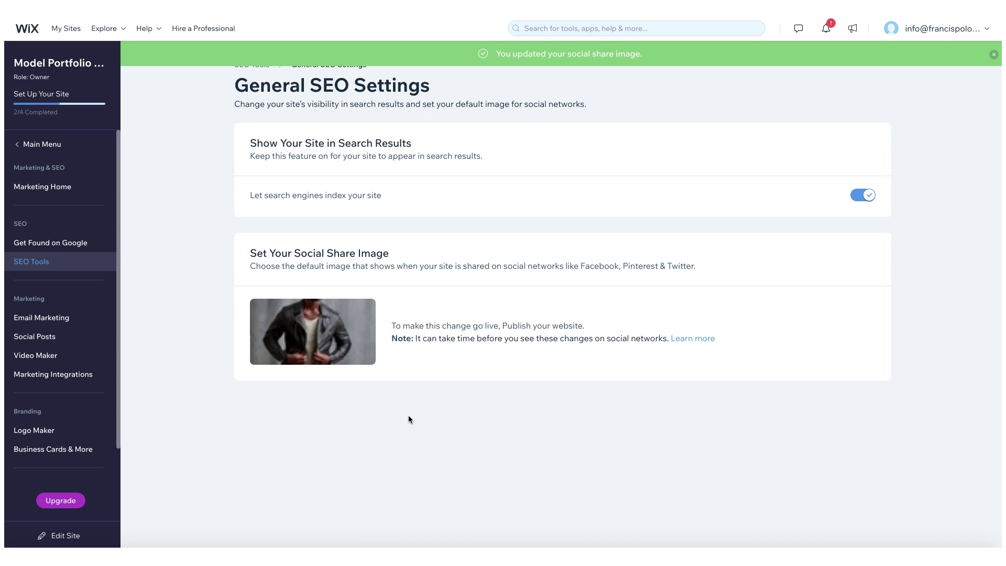
Step: Change the social share image to DSC_7108-1.jpg
mouse_move(297, 342)
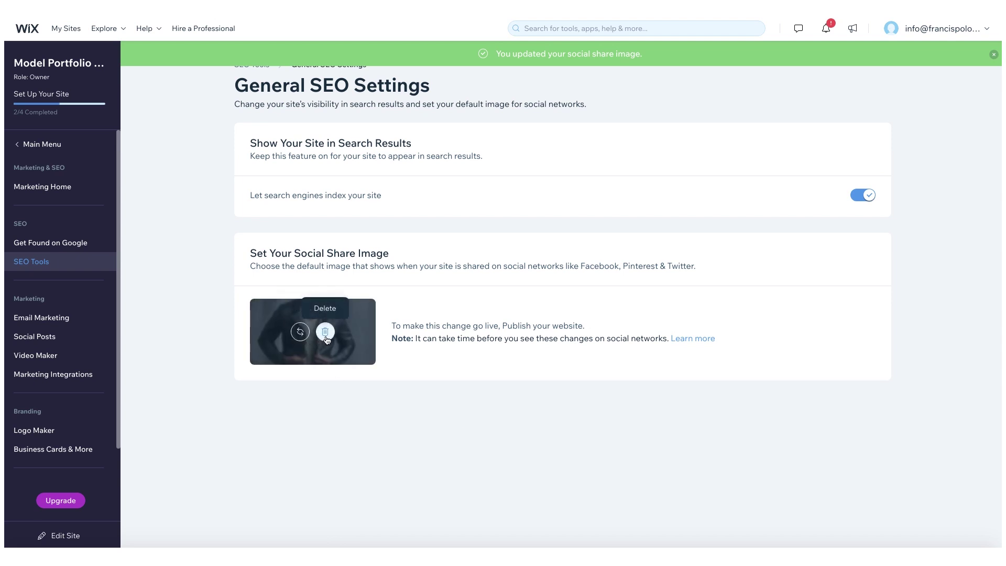
left_click(294, 334)
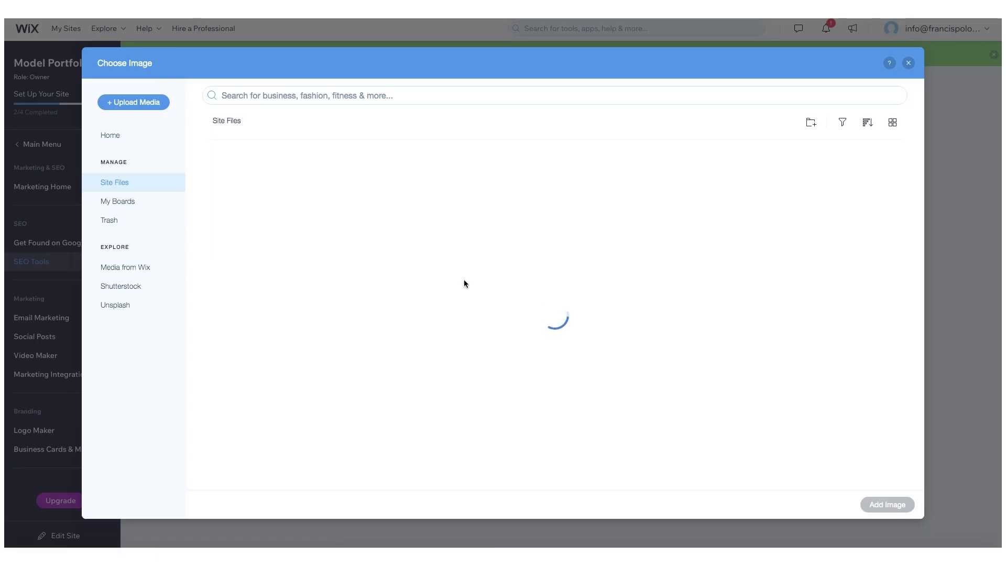
scroll(437, 386, "down", 5)
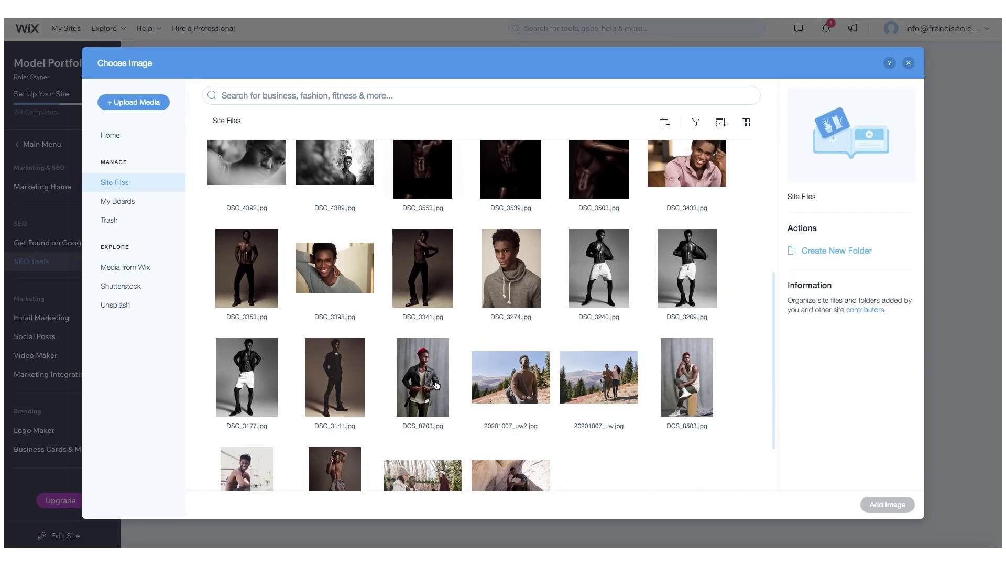
scroll(436, 386, "down", 2)
scroll(436, 386, "up", 4)
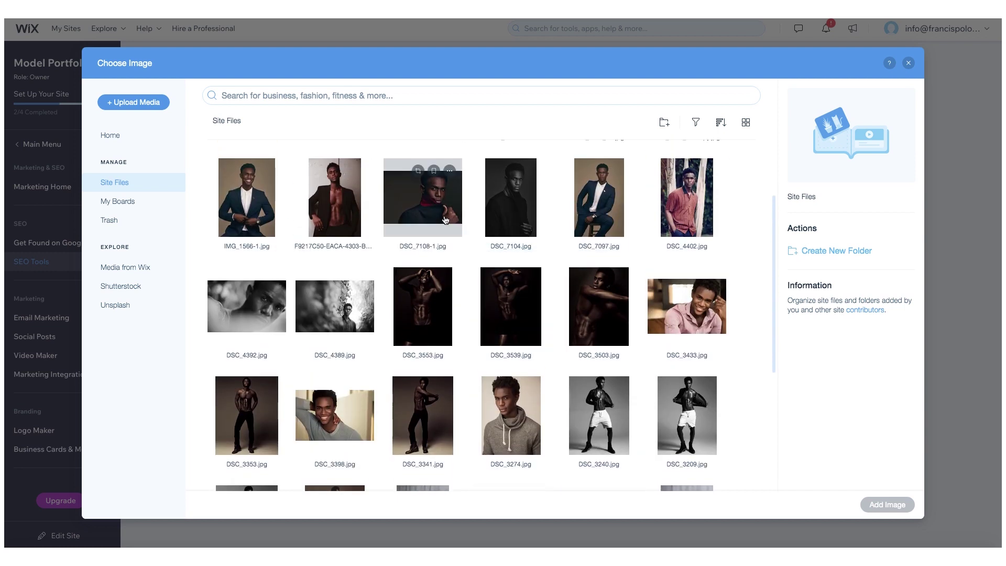
left_click(423, 197)
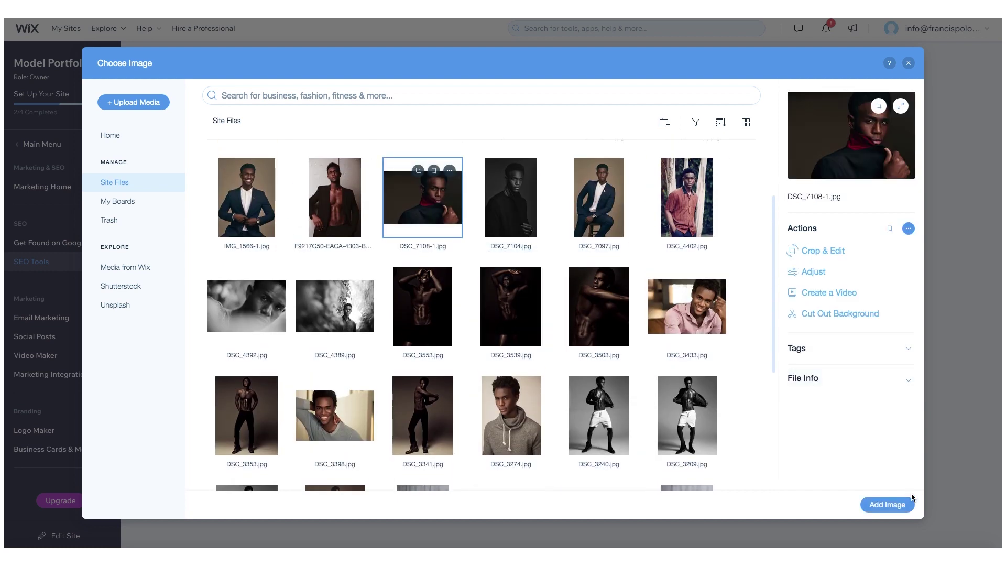
left_click(891, 505)
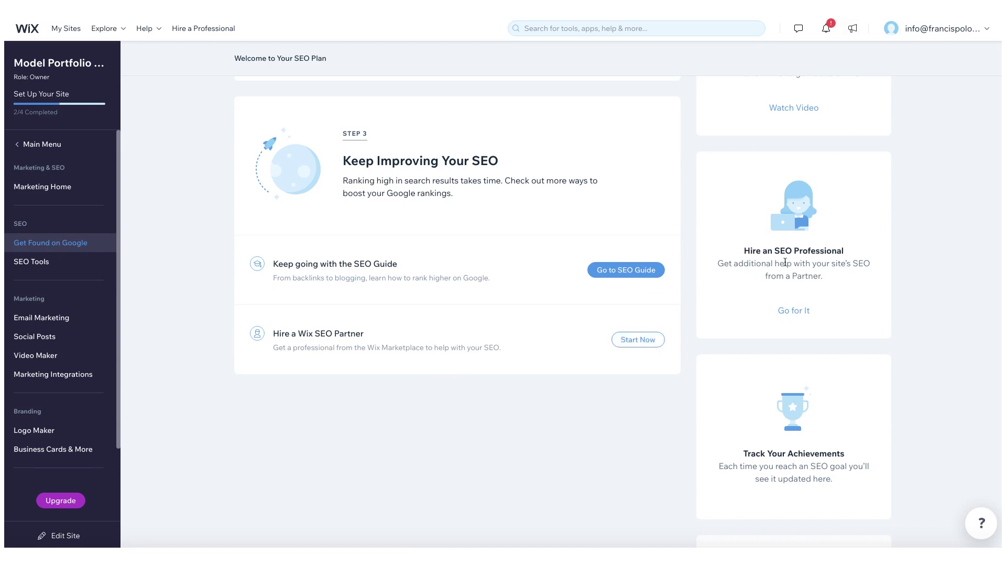
Step: Scroll back to the top of the SEO plan, showing its keywords and three steps
scroll(790, 296, "down", 1)
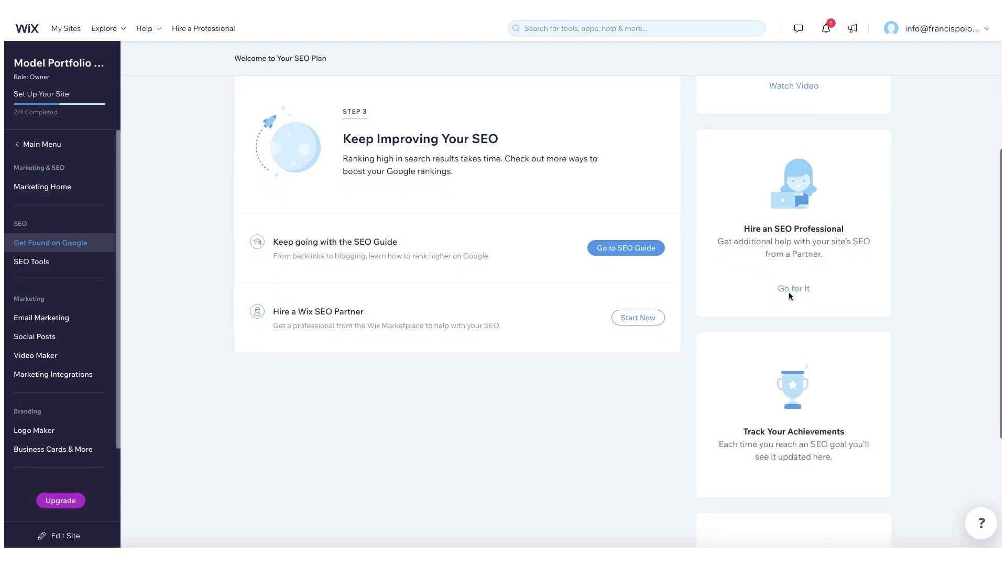
scroll(790, 295, "up", 3)
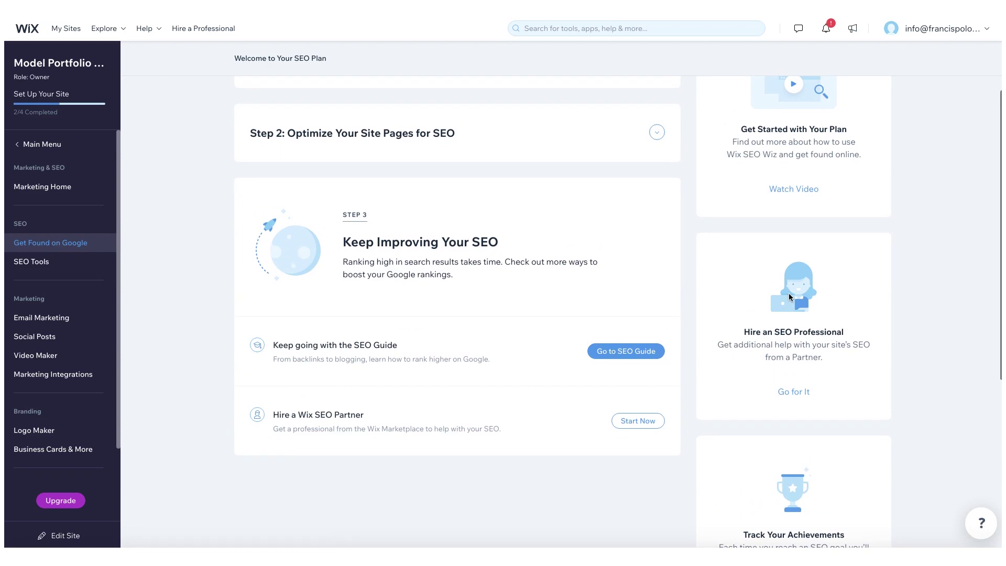
scroll(789, 295, "up", 2)
scroll(789, 297, "up", 1)
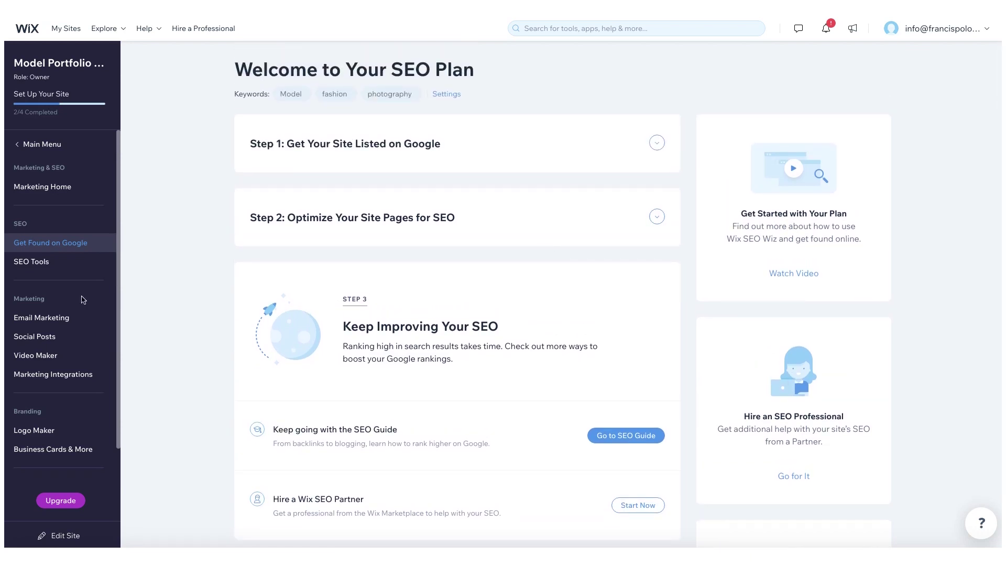
left_click(41, 270)
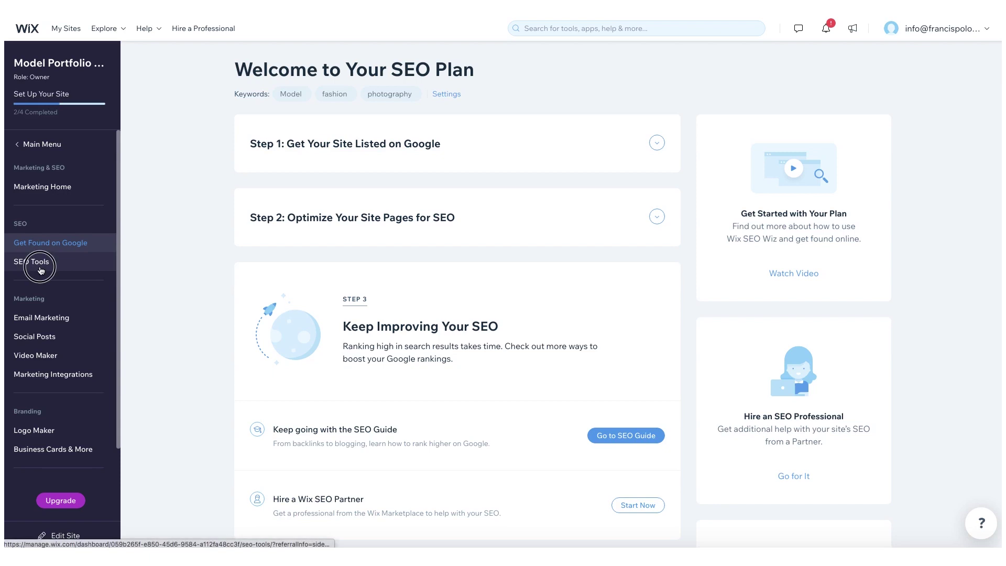
scroll(789, 294, "down", 4)
scroll(790, 294, "up", 1)
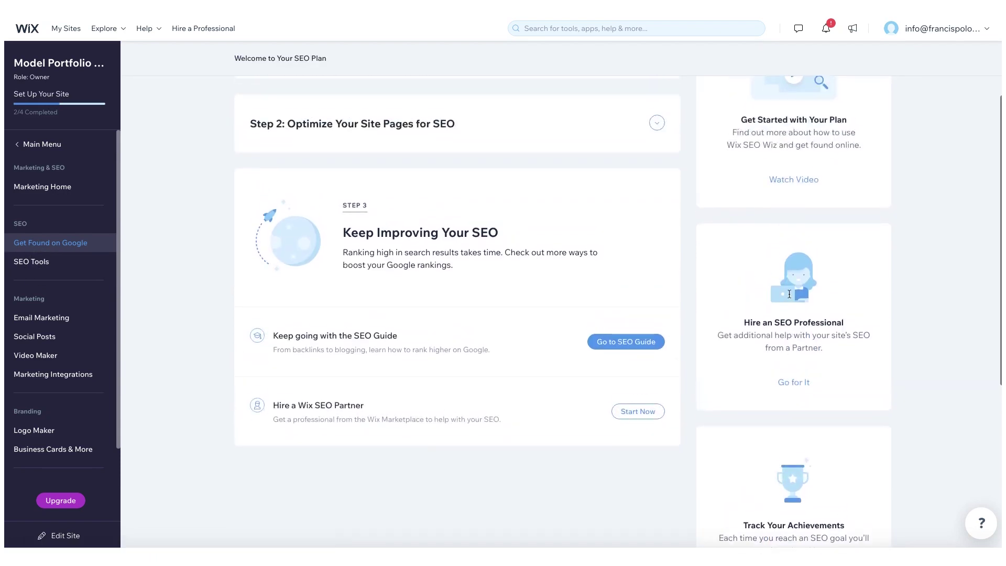
scroll(789, 294, "up", 2)
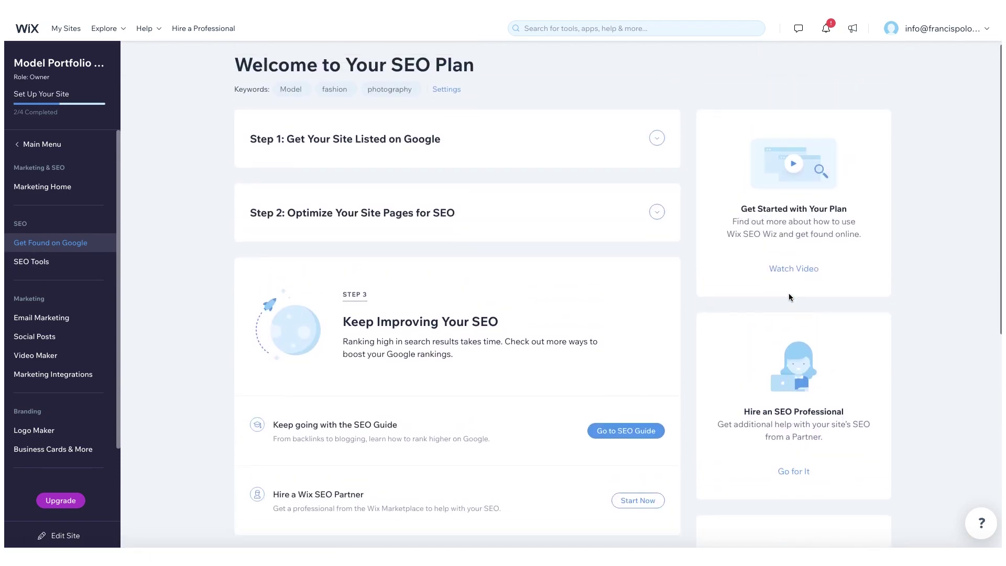